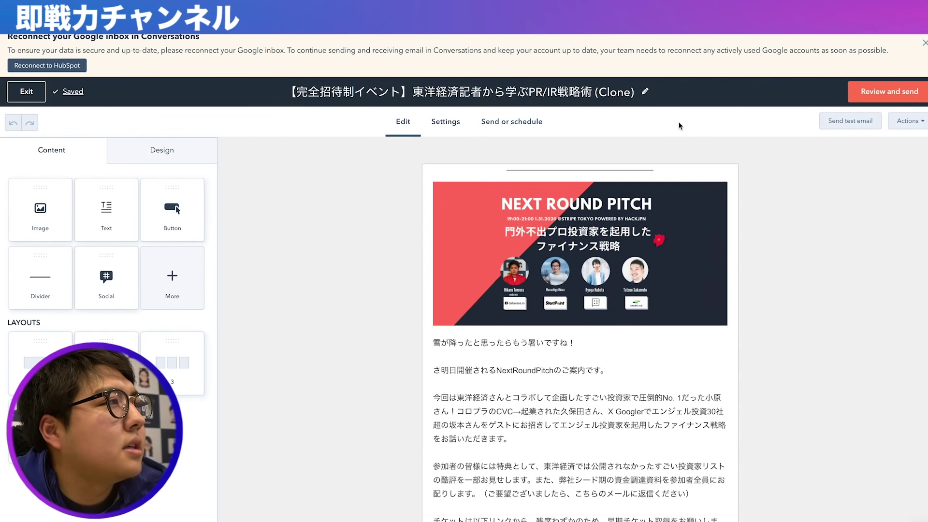
Dismiss the Google inbox reconnection notice and open the cloned email's name for editing
click(925, 45)
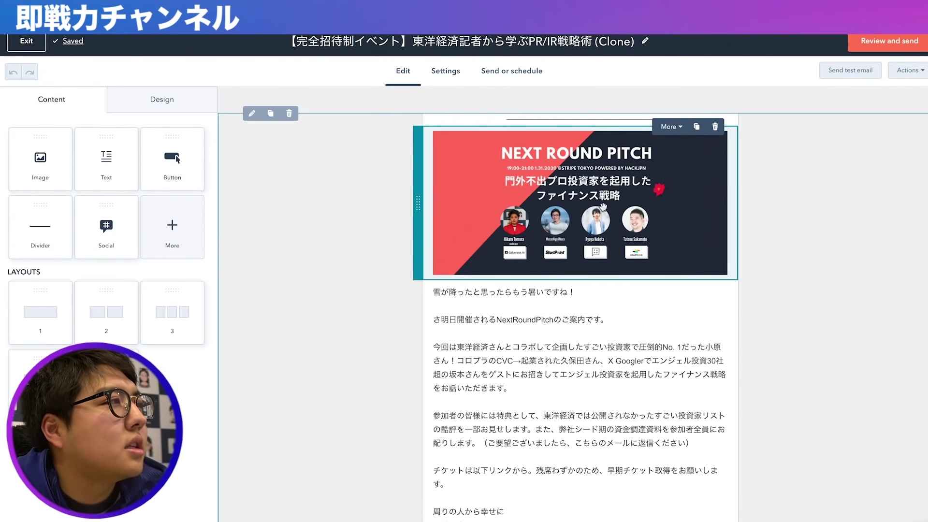
click(456, 39)
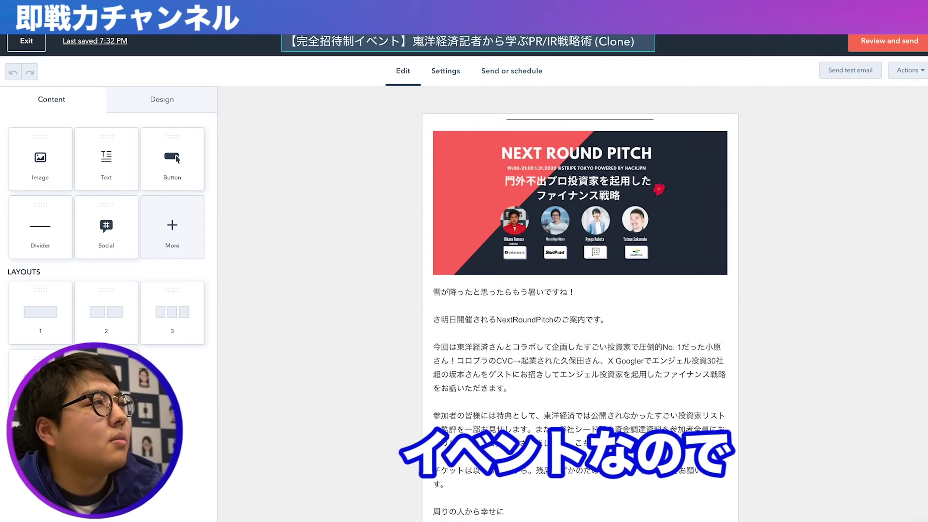
drag(413, 41, 592, 41)
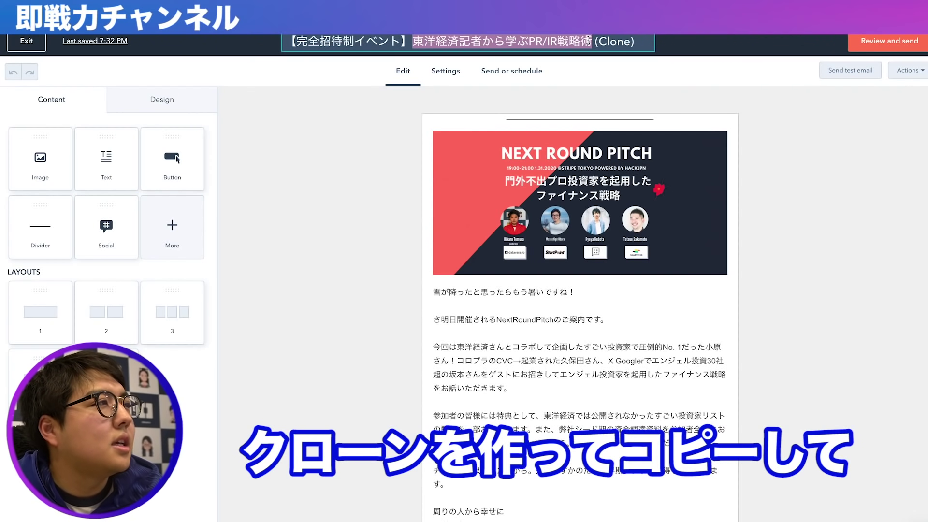
drag(591, 41, 686, 44)
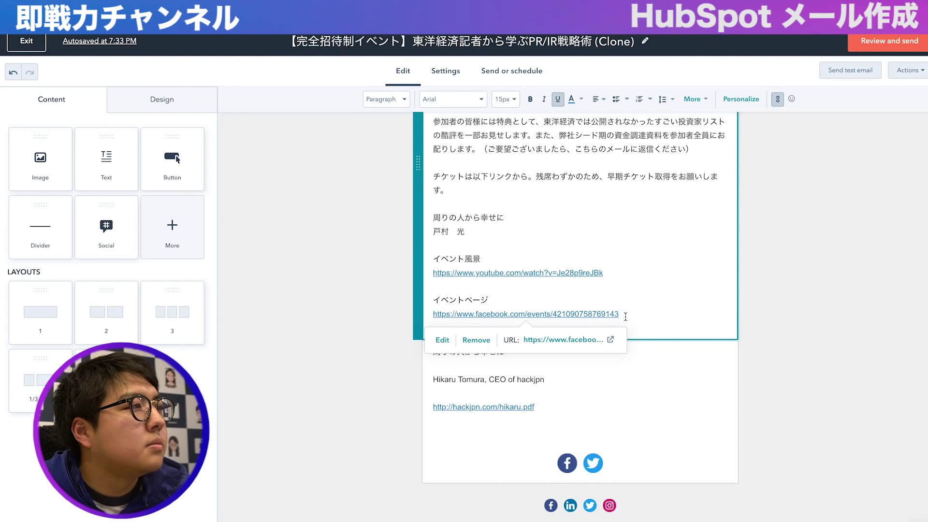
drag(620, 314, 412, 316)
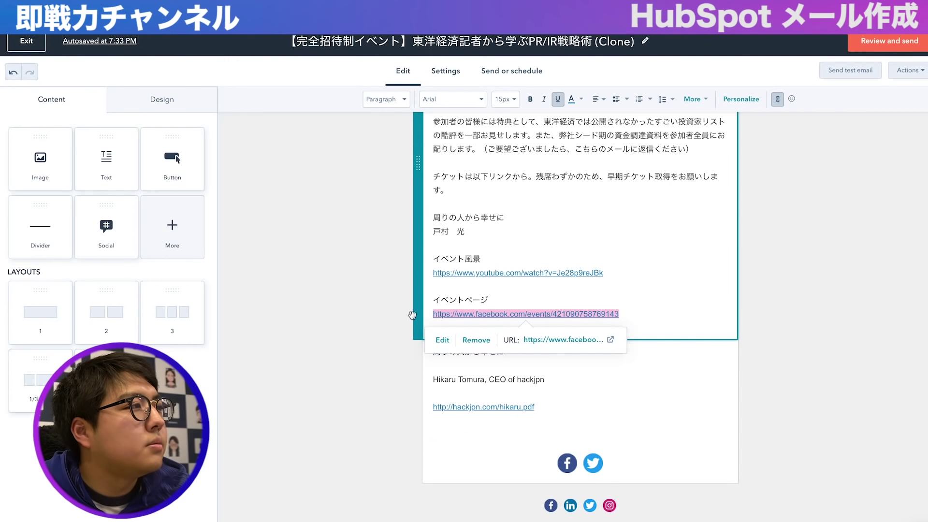
key(BackSpace)
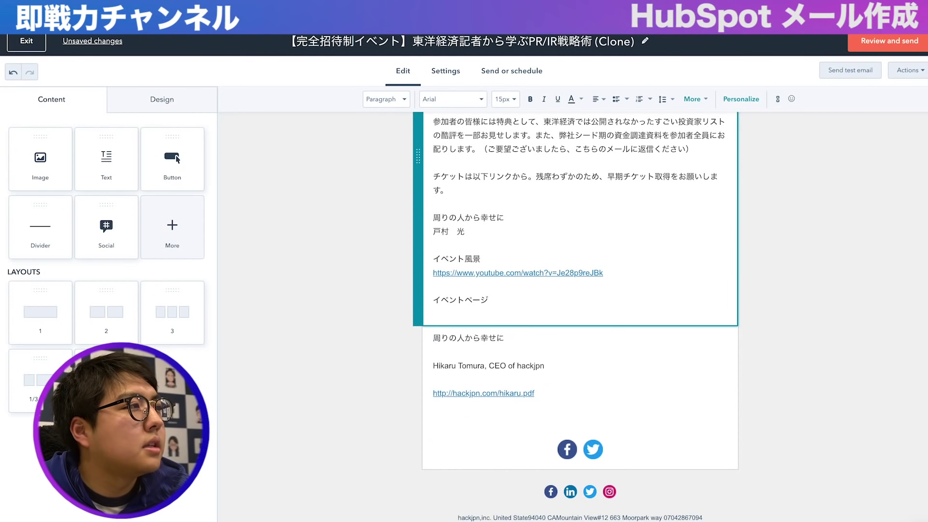
key(ctrl+v)
scroll(557, 284, down, 1)
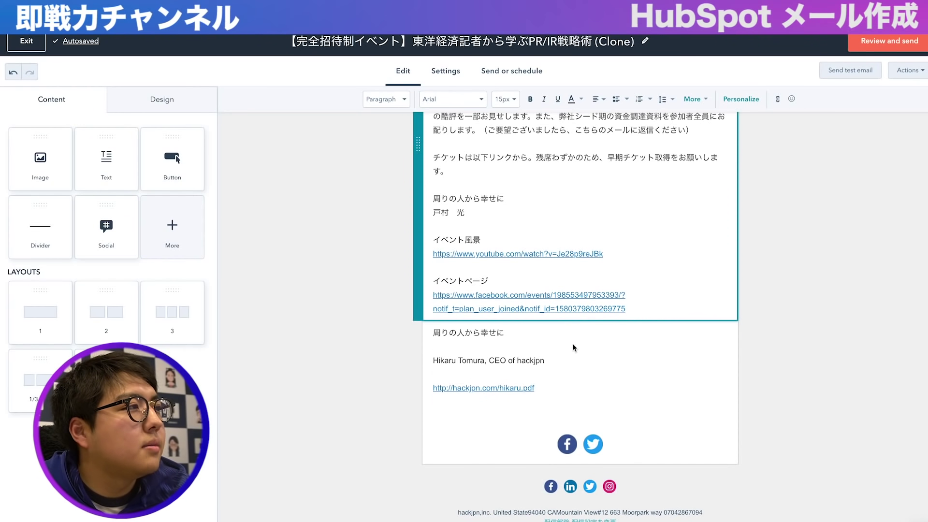
Review the whole invitation email from the banner image down to the footer
scroll(533, 344, up, 5)
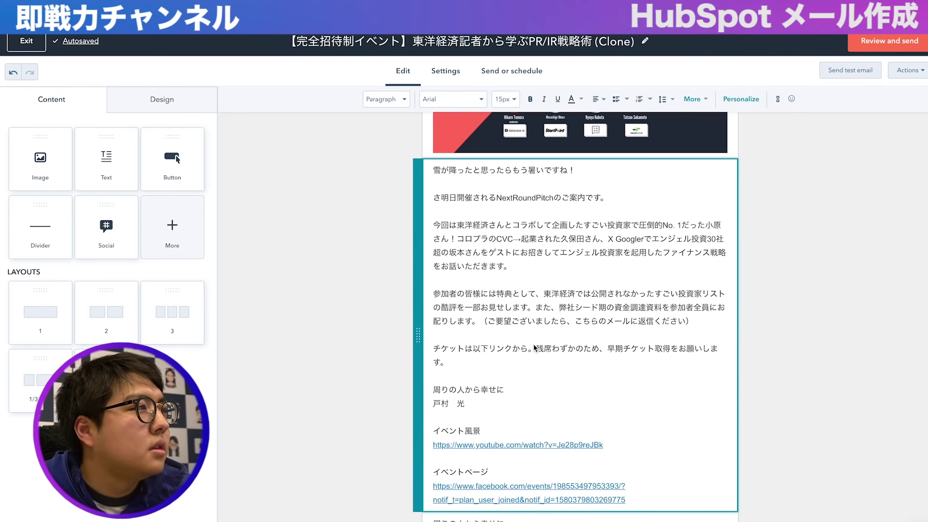
scroll(533, 344, up, 1)
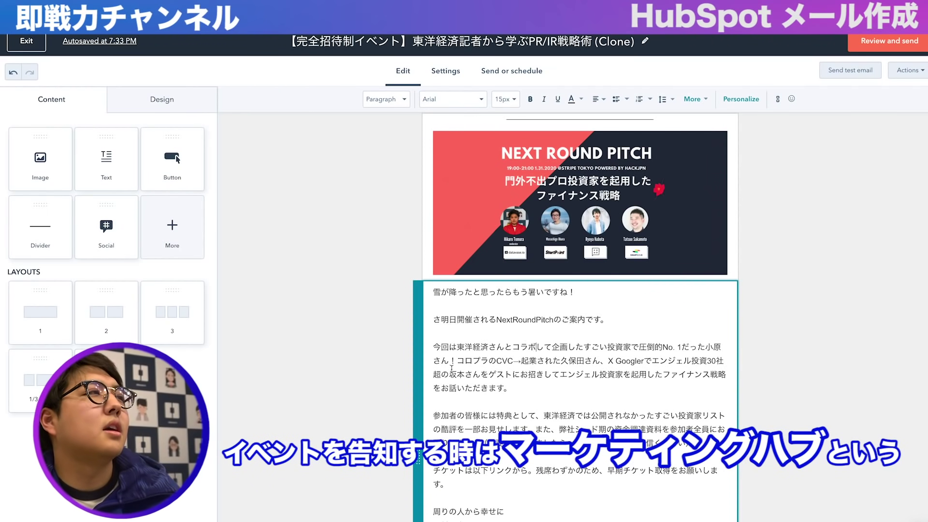
scroll(506, 397, down, 2)
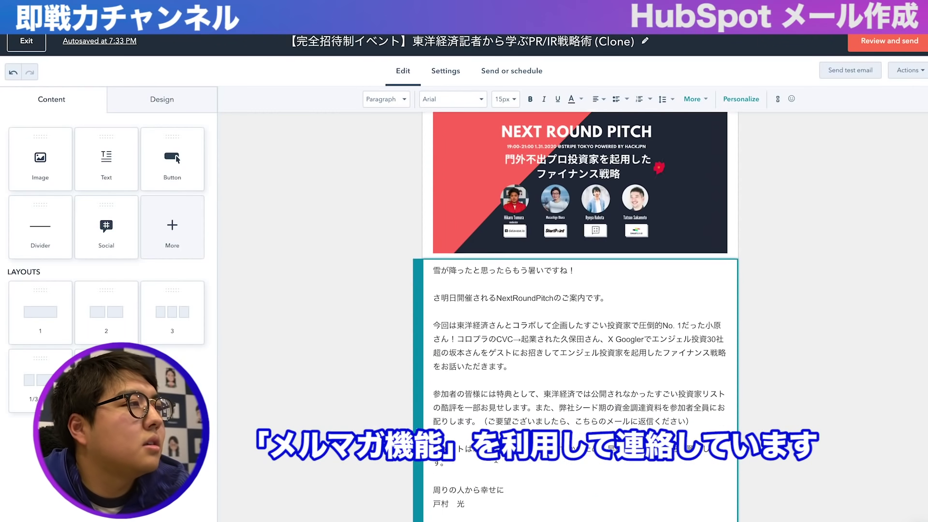
scroll(496, 463, down, 1)
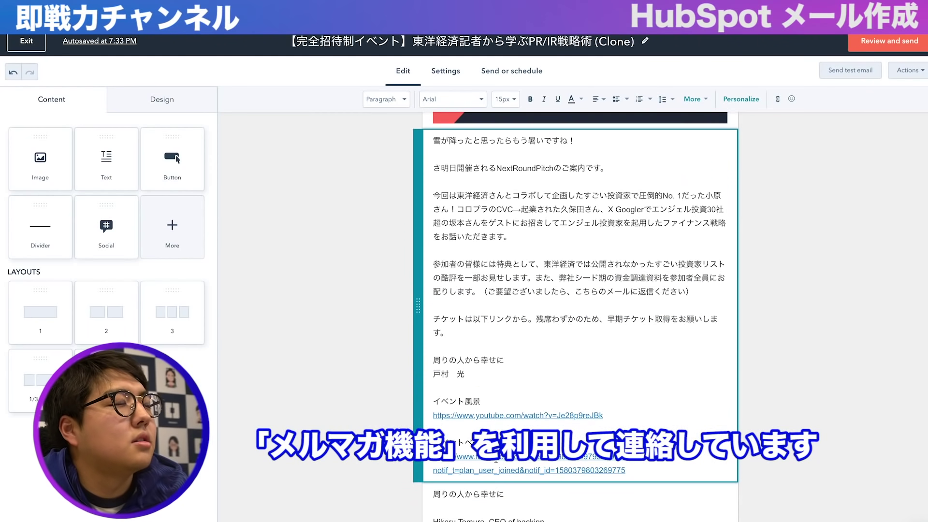
scroll(496, 461, down, 1)
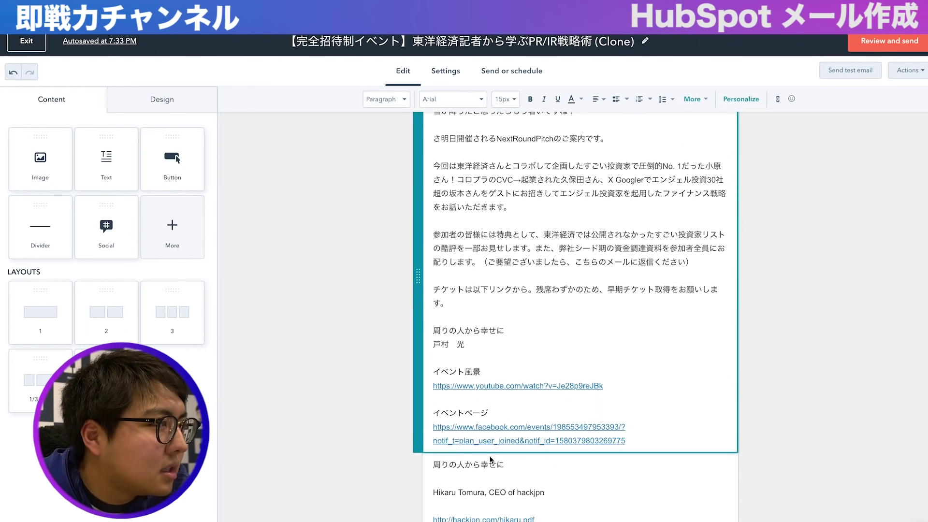
scroll(491, 459, down, 1)
scroll(491, 453, down, 2)
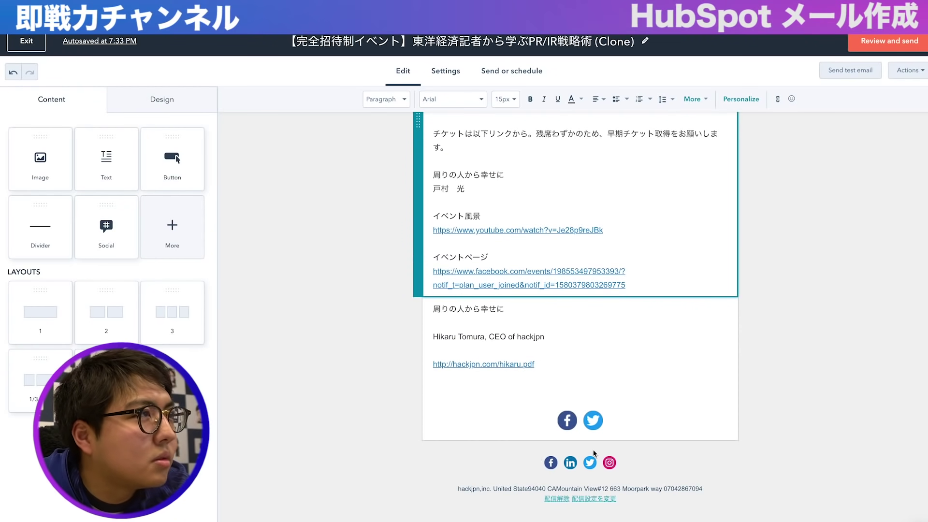
Delete the stray さ before 明日開催されるNextRoundPitchのご案内です in the email body
scroll(588, 451, up, 3)
scroll(588, 451, up, 3)
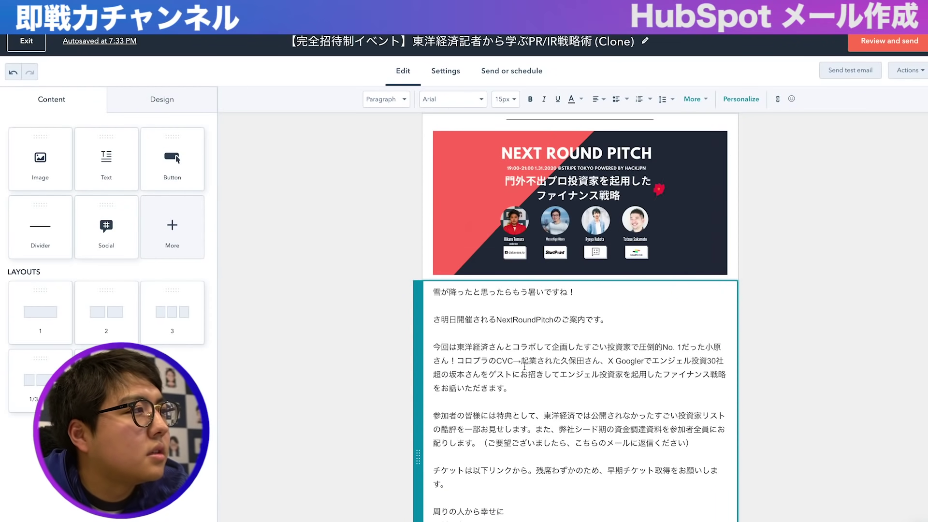
key(BackSpace)
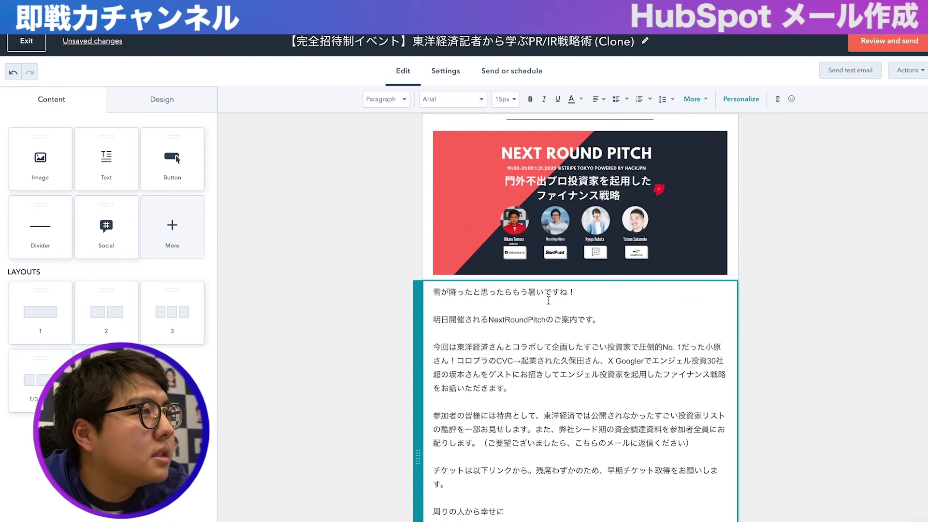
Check the body text on the event's collaboration, guest investors, attendee benefits and ticket purchase
scroll(587, 350, down, 1)
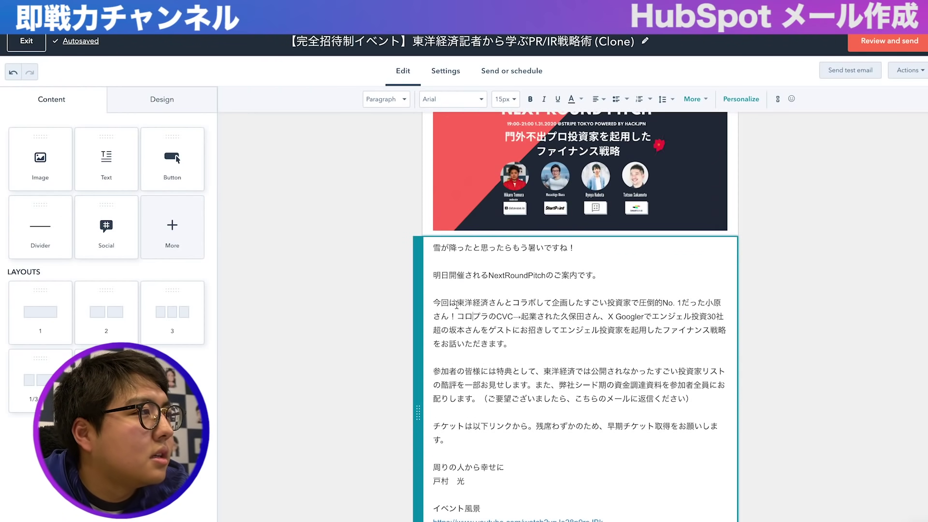
drag(457, 305, 696, 310)
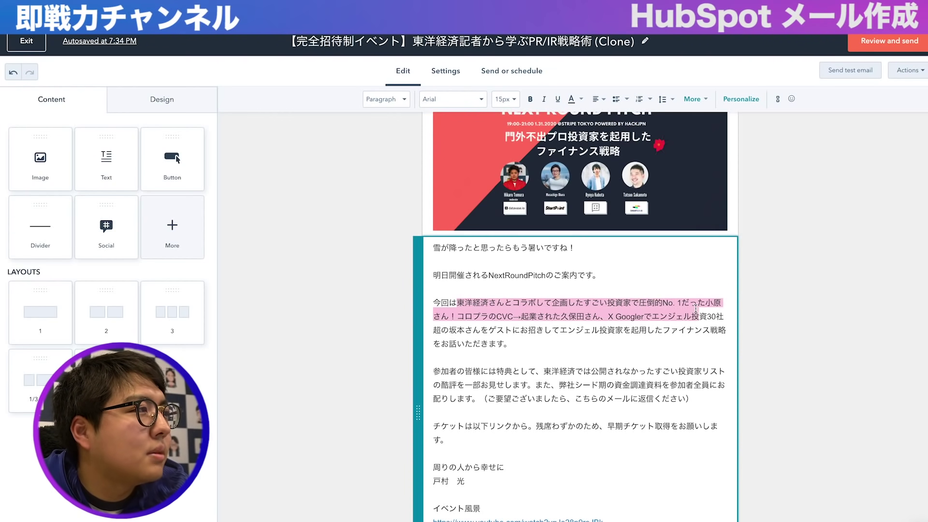
click(562, 319)
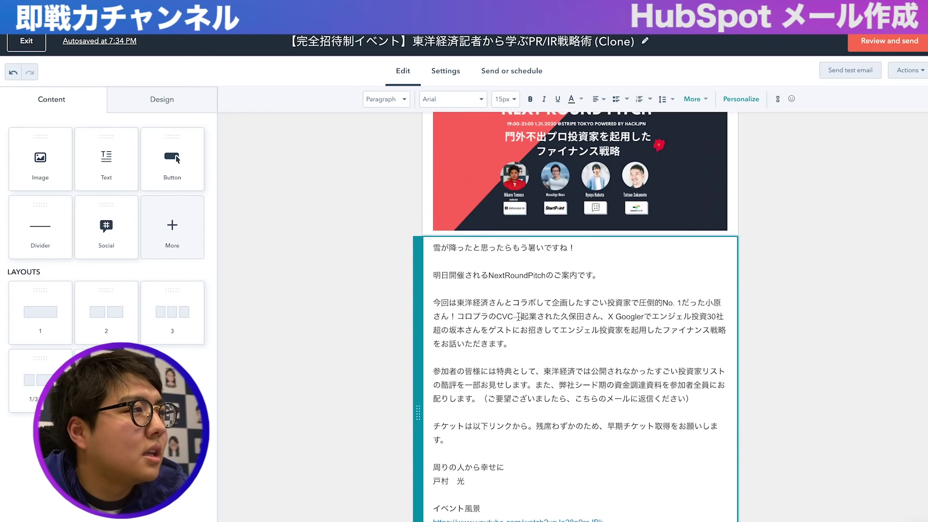
drag(518, 316, 559, 317)
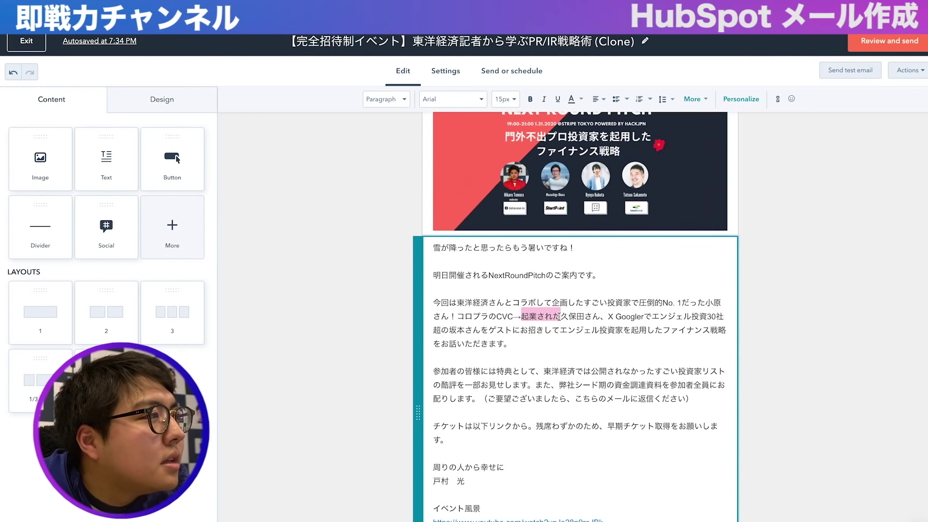
scroll(574, 310, down, 2)
click(574, 304)
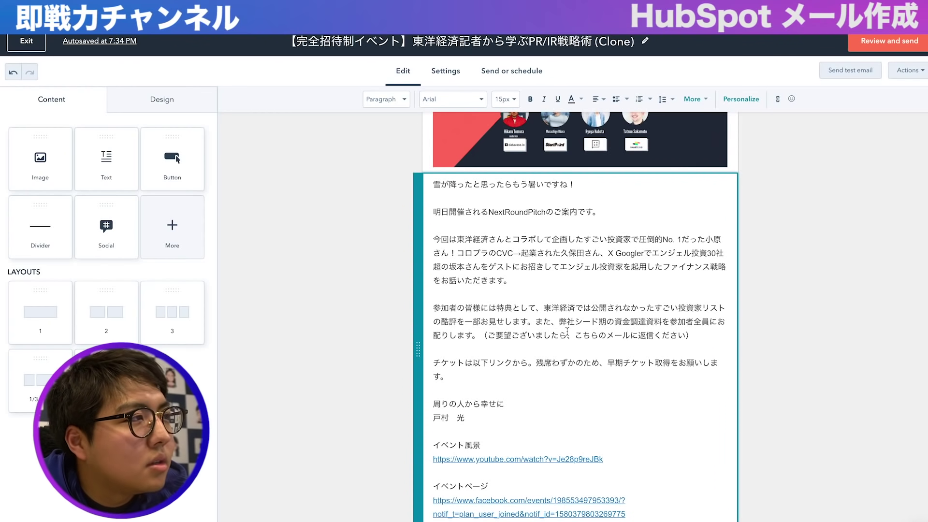
scroll(568, 332, down, 1)
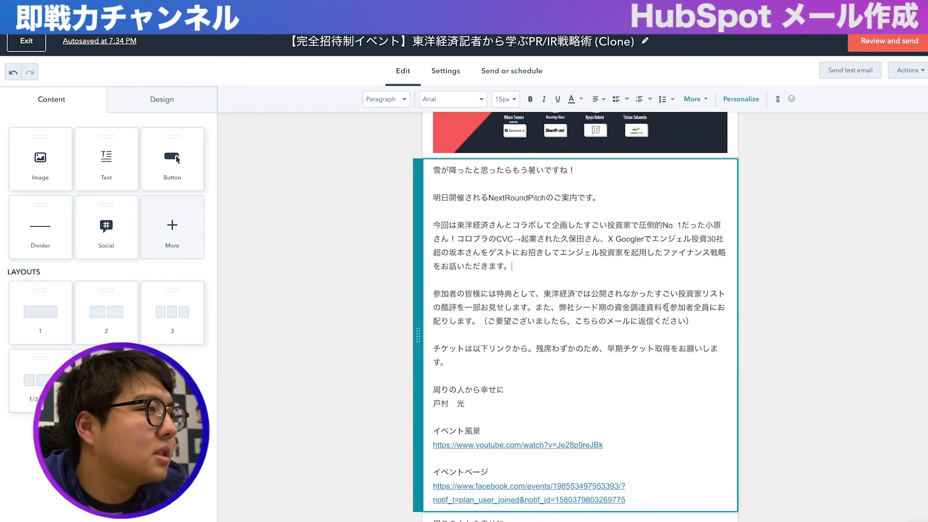
scroll(595, 349, down, 4)
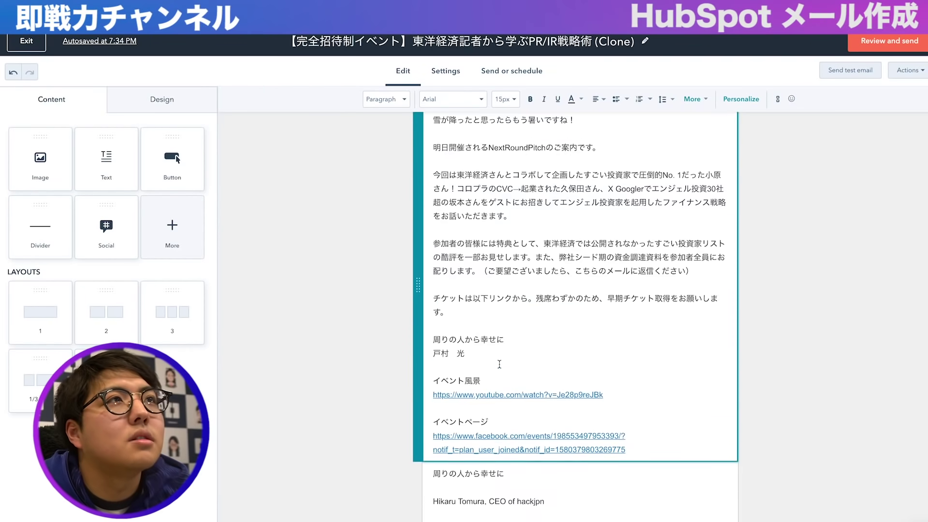
scroll(500, 364, up, 5)
scroll(575, 314, up, 5)
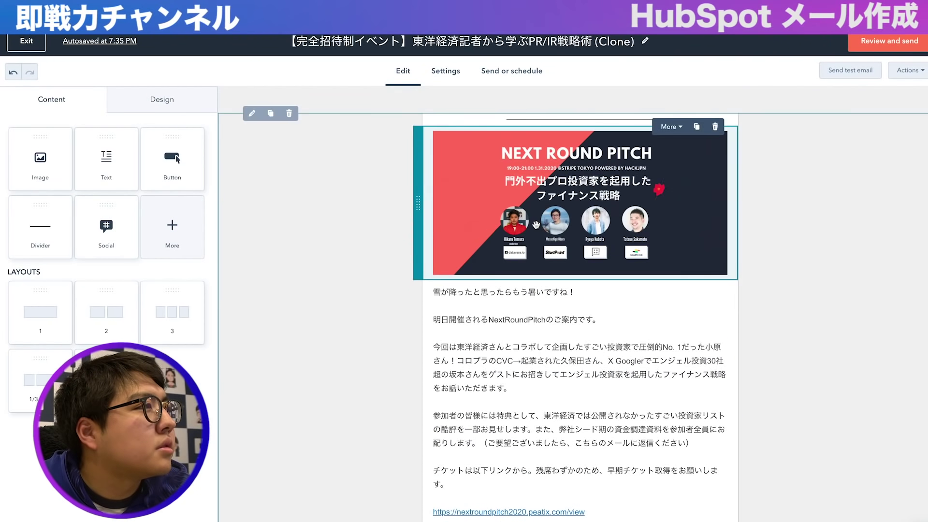
click(580, 203)
triple_click(128, 286)
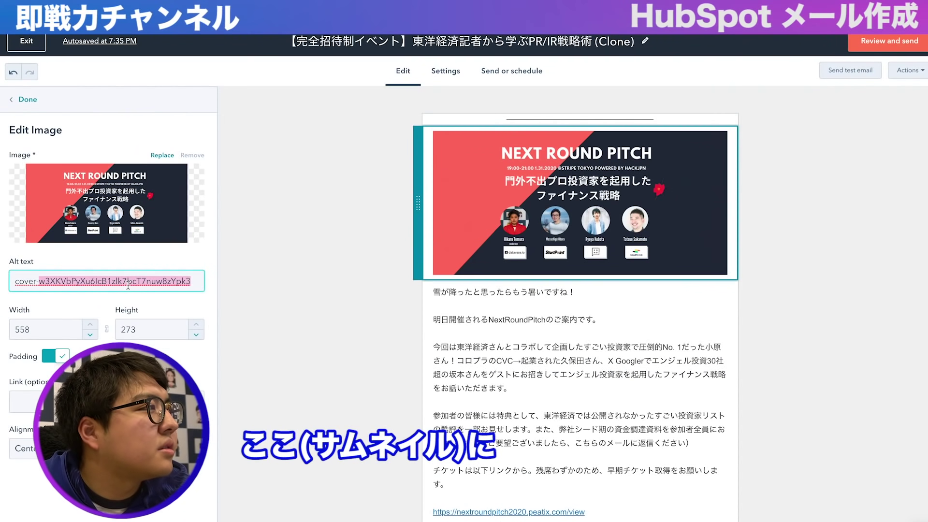
click(108, 404)
text(https://nextroundpitch2020.peatix.com/view)
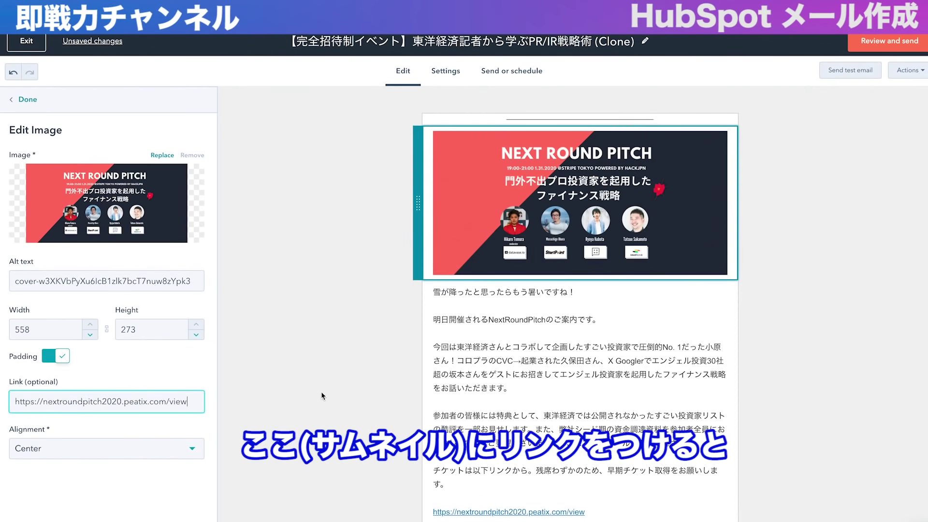
click(554, 405)
Look over the edited email body once more and open the email's settings
scroll(562, 323, down, 5)
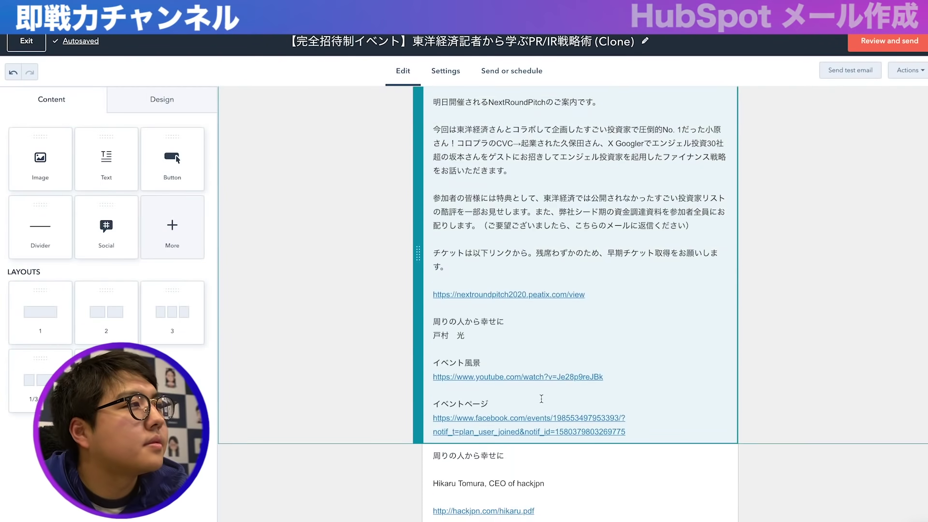
scroll(549, 349, up, 5)
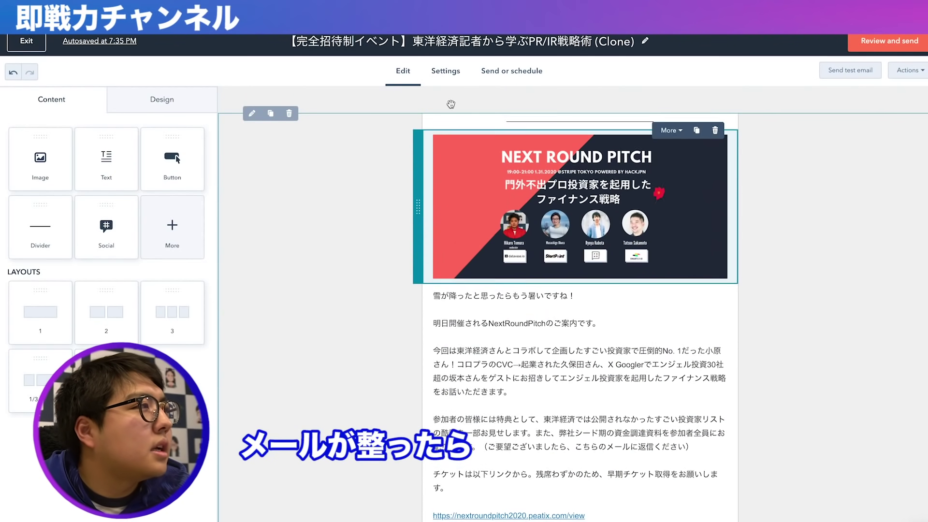
click(446, 75)
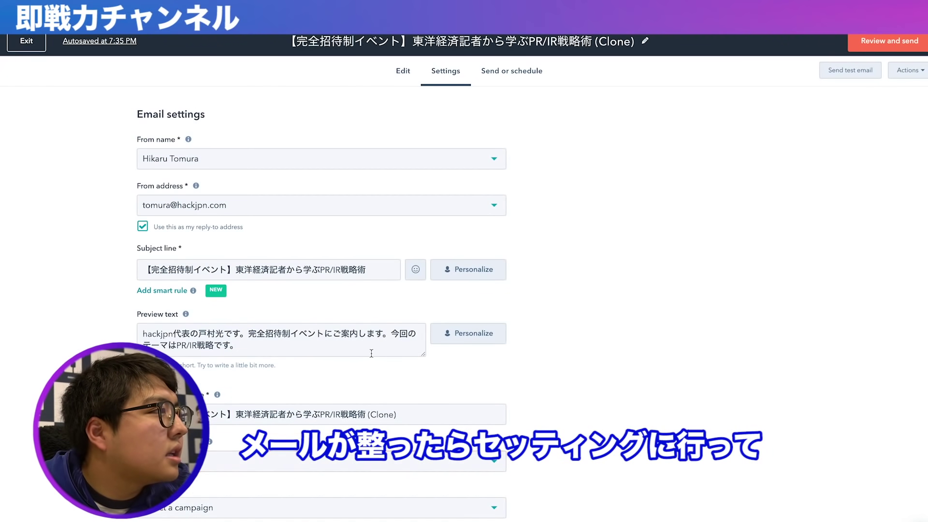
drag(145, 269, 368, 270)
text(不出プロ投資家を起用したファイナンス戦略 #NEXTROUNDPITCH)
key(ctrl+z)
Set the subject line to 【完全招待制イベント】門外不出プロ投資家を起用したファイナンス戦略 #NEXTROUNDPITCH
click(235, 270)
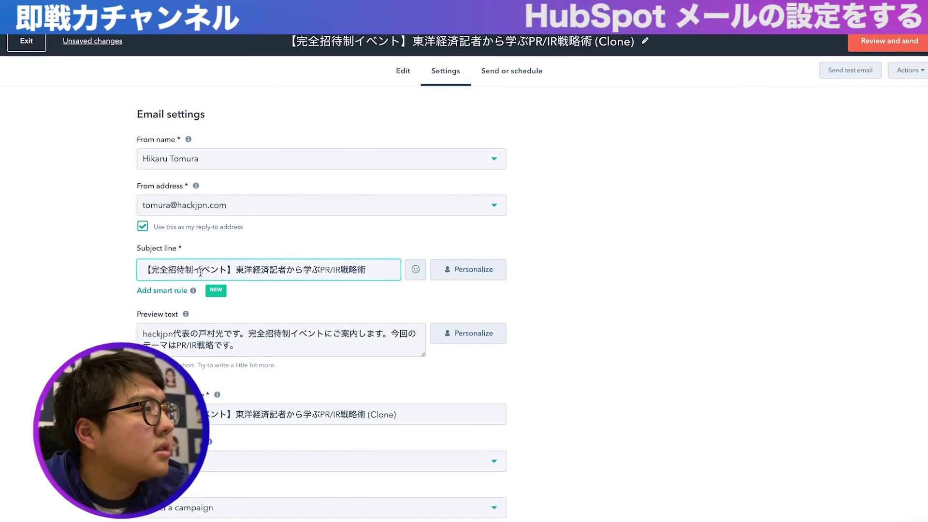
drag(236, 269, 80, 262)
text(門外不出プロ投資家を起用したファイナンス戦略 #NEXTROUNDPITCH)
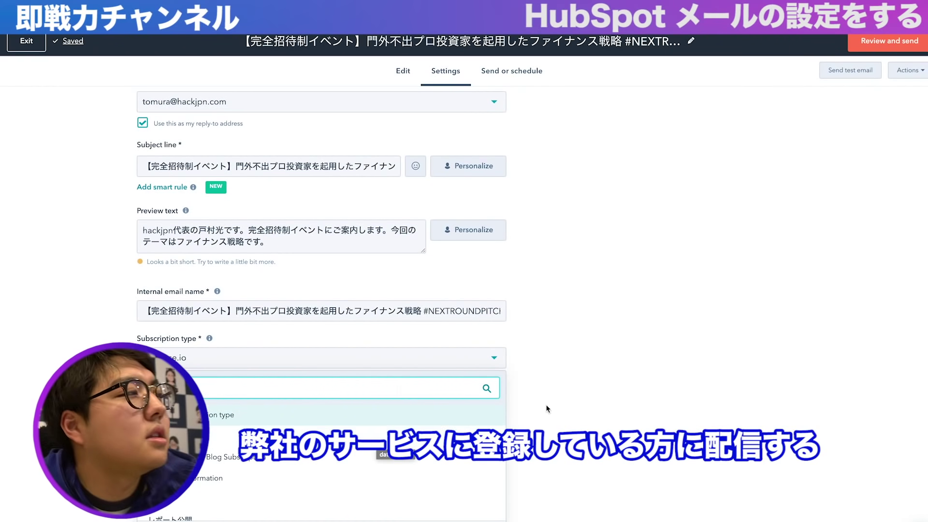
Close the subscription type choices without changing the selection and review the email settings
click(631, 403)
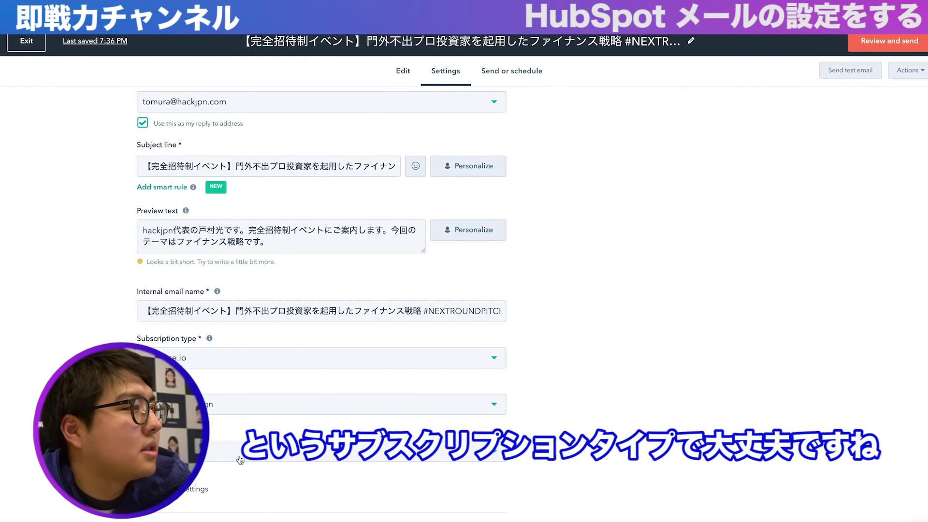
scroll(234, 471, down, 1)
scroll(234, 471, up, 3)
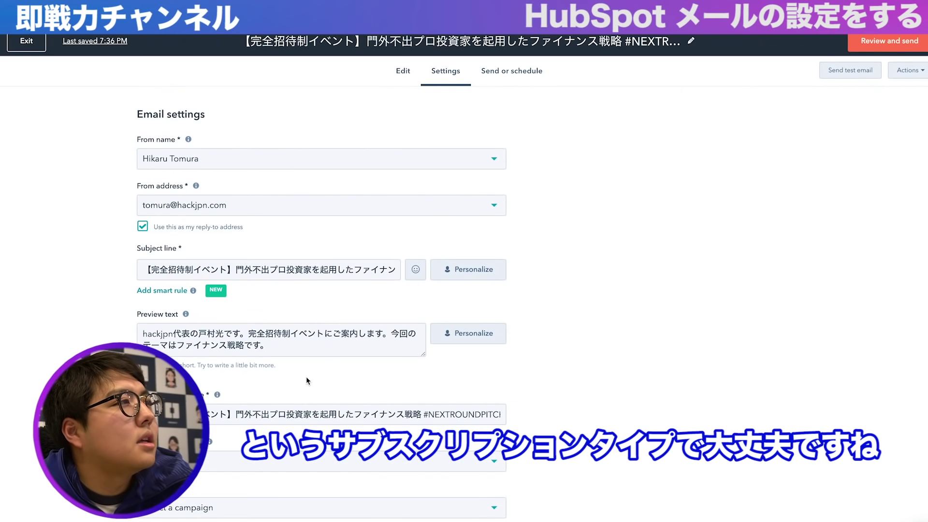
Check the recipient lists and sending options, and view and close the pre-send review of the email
click(525, 74)
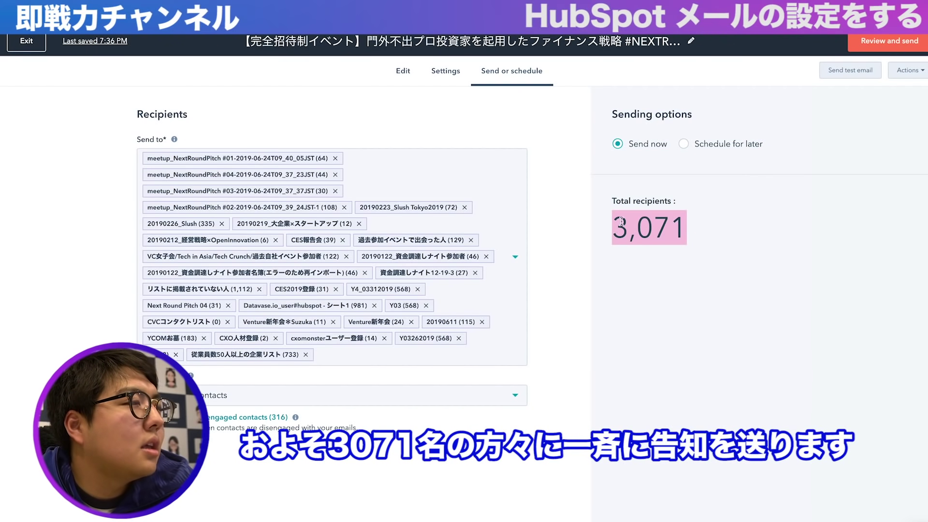
click(856, 42)
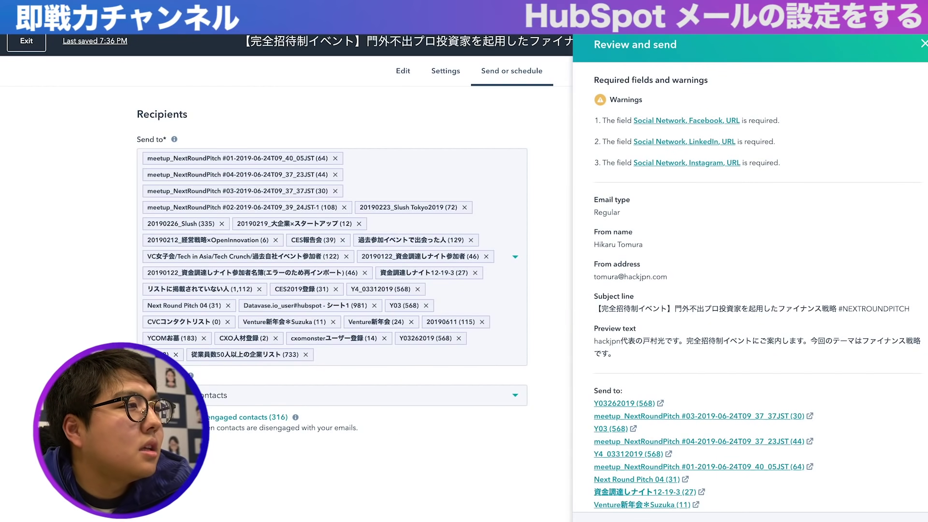
click(454, 422)
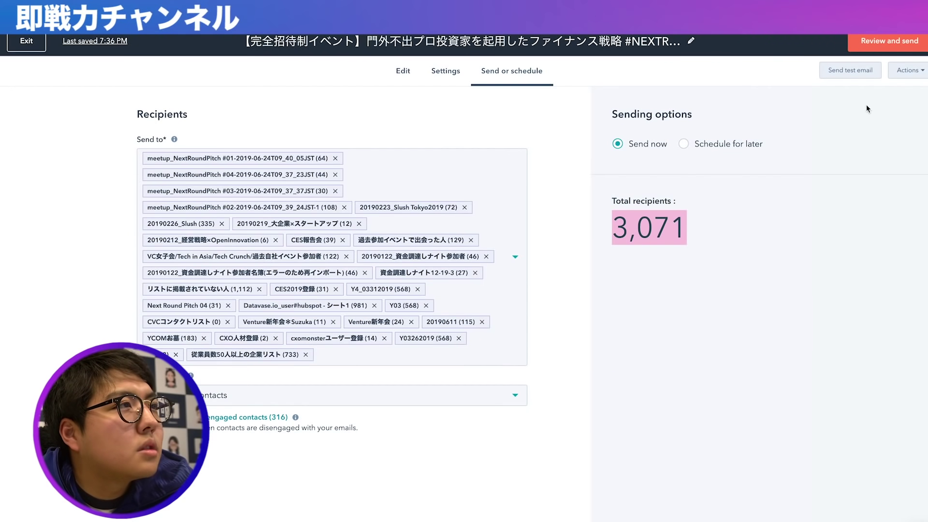
Send a test email of the NEXT ROUND PITCH message and check how it arrives in the Gmail inbox
click(851, 70)
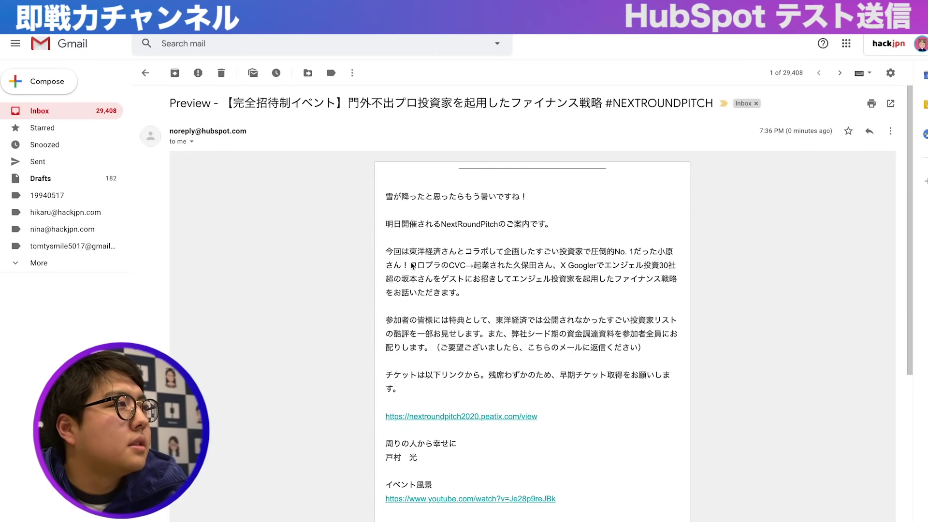
scroll(471, 304, down, 6)
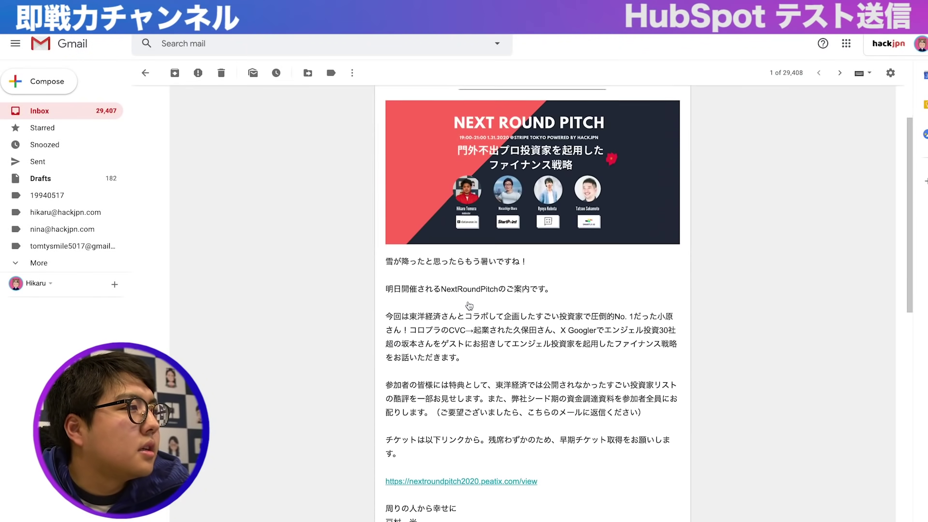
scroll(468, 302, down, 5)
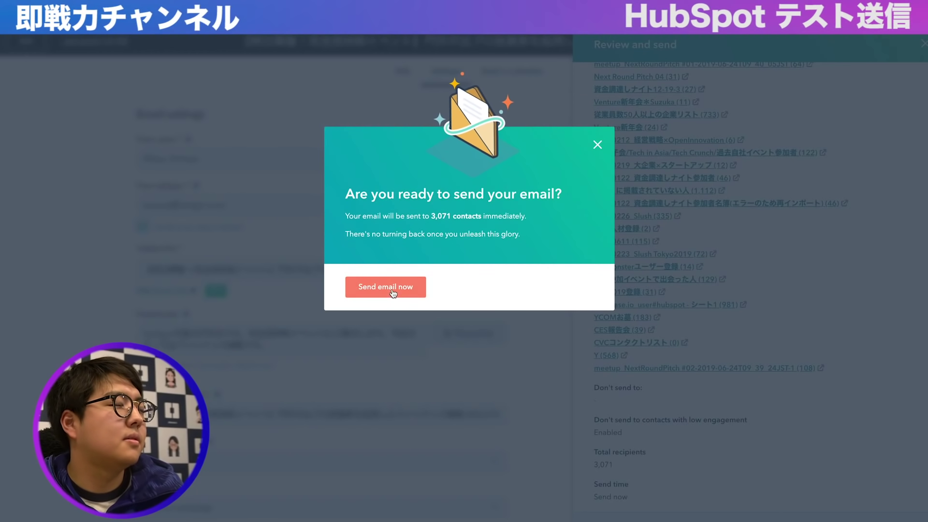
Confirm sending the NEXT ROUND PITCH email immediately to the selected recipient lists
click(385, 287)
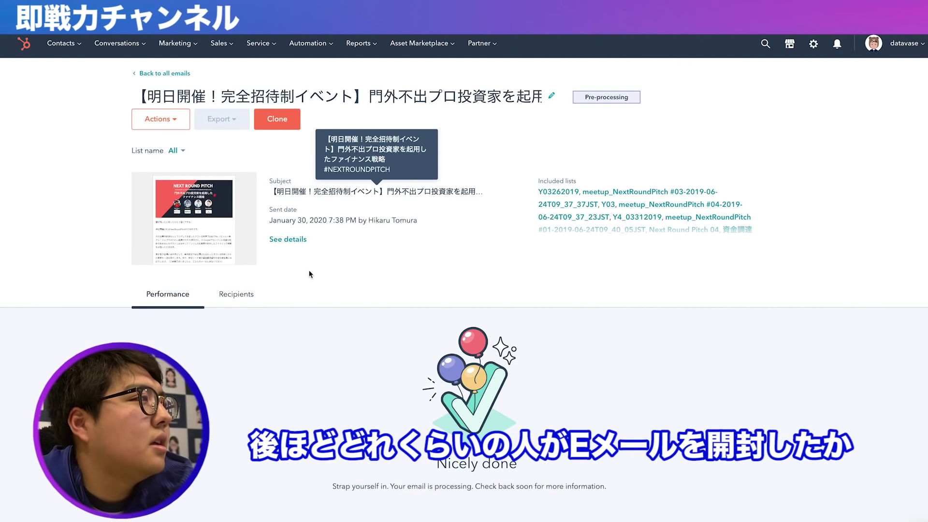
mouse_move(235, 247)
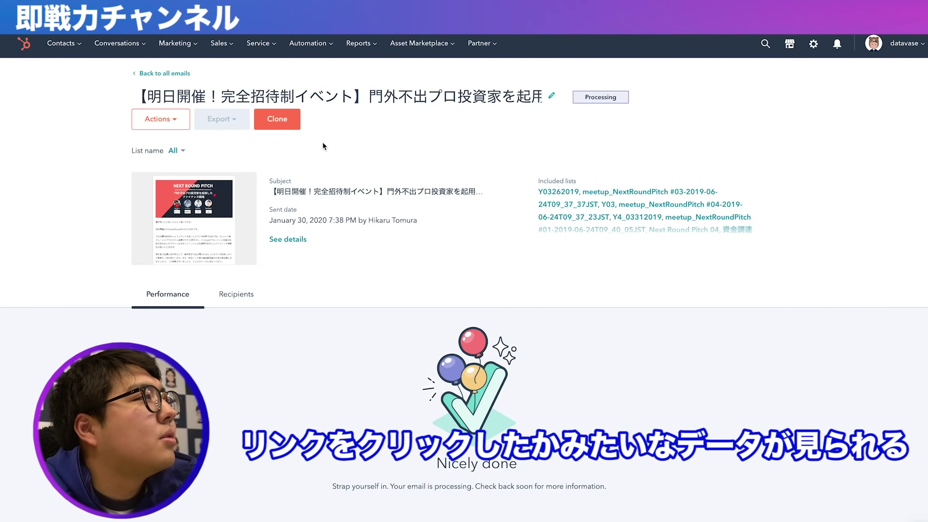
Open the performance report of the sent email 【完全招待制イベント】東洋経済記者から学ぶPR/IR戦略術 and examine its open rate, click rate, bounces and unsubscribes
mouse_move(167, 48)
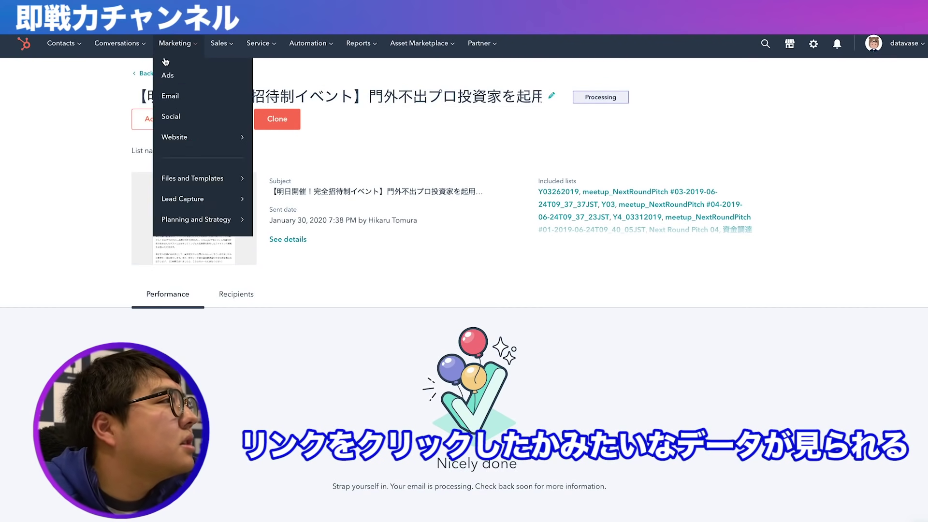
click(185, 97)
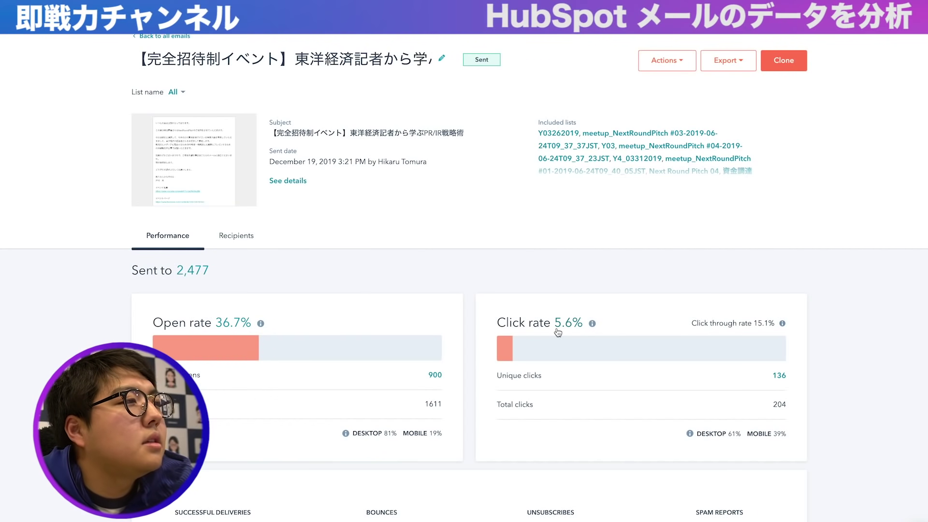
scroll(561, 338, down, 4)
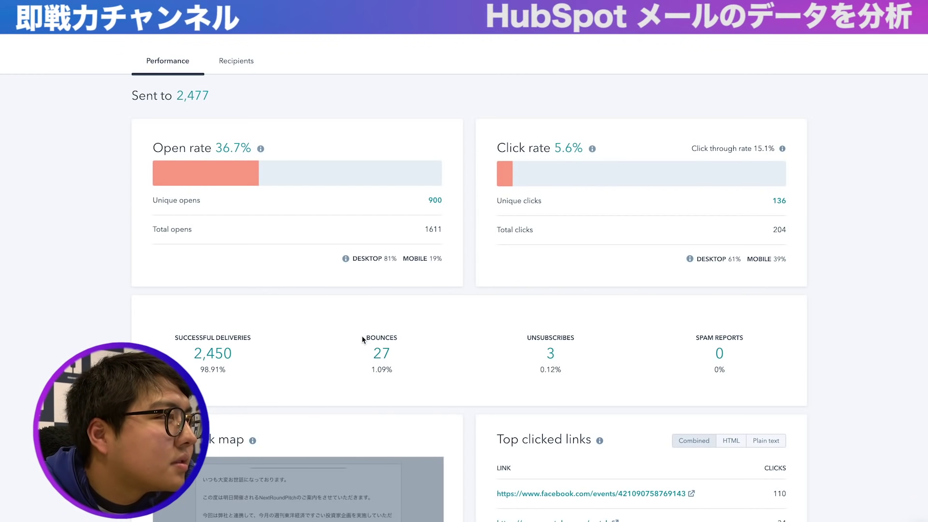
right_click(388, 338)
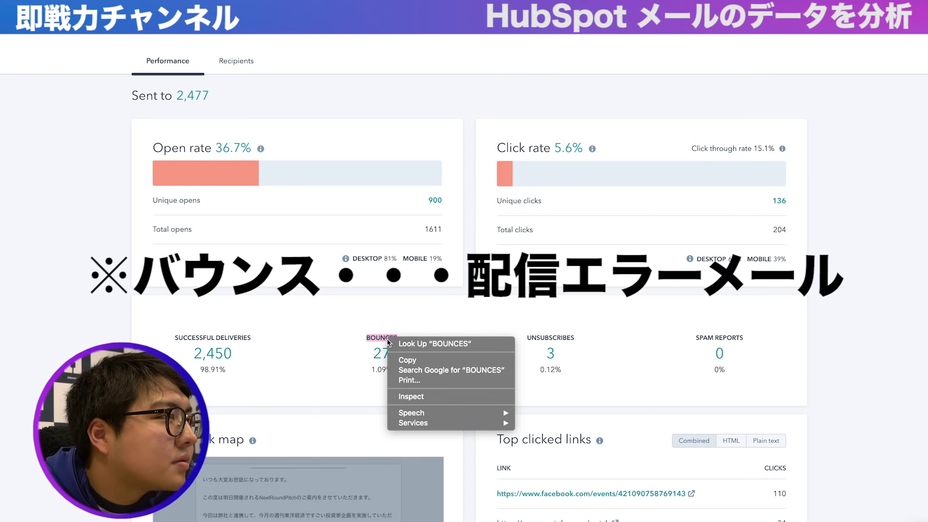
click(406, 360)
click(418, 350)
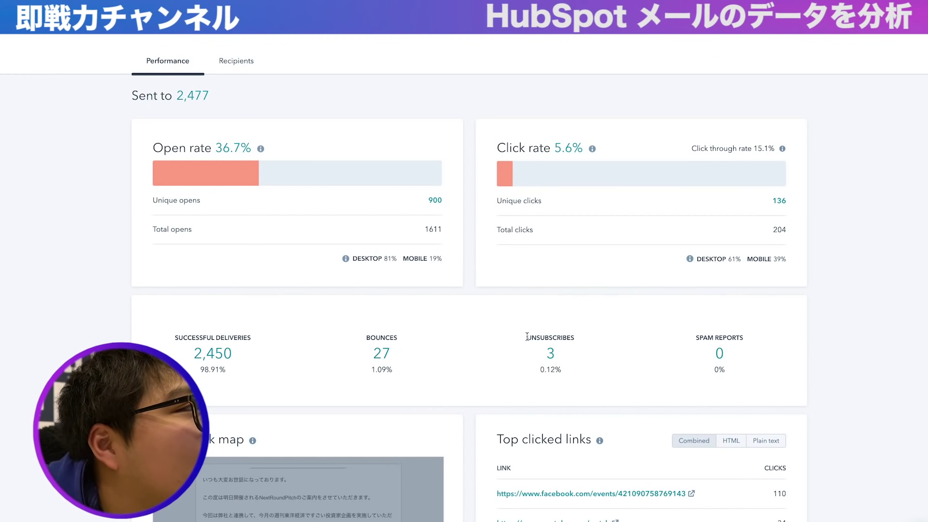
drag(527, 337, 584, 338)
double_click(555, 338)
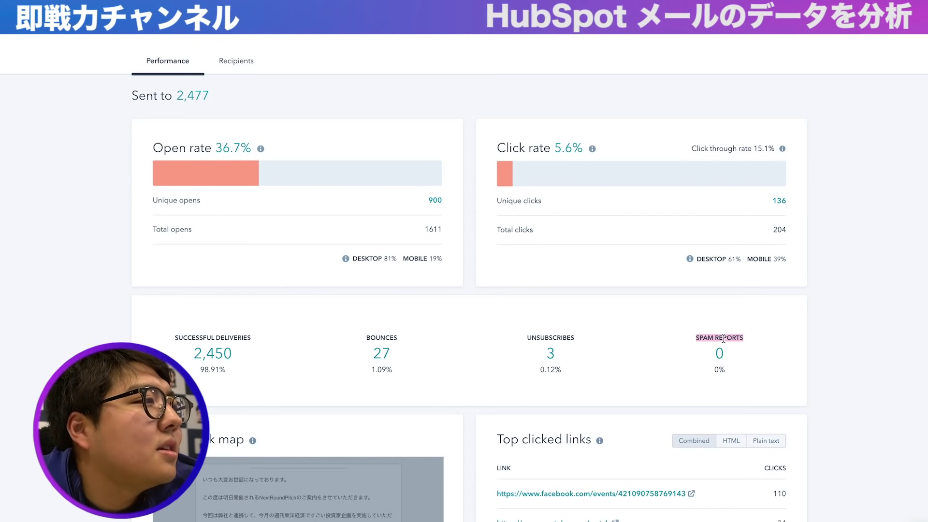
Examine the HTML click map alongside the top clicked links, and return to the report's overall open and click figures
scroll(724, 338, down, 6)
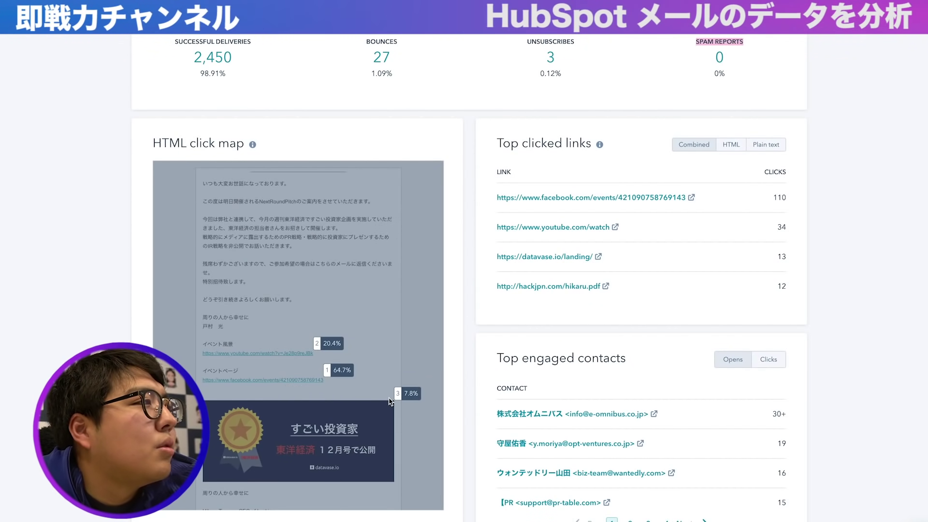
scroll(390, 400, down, 3)
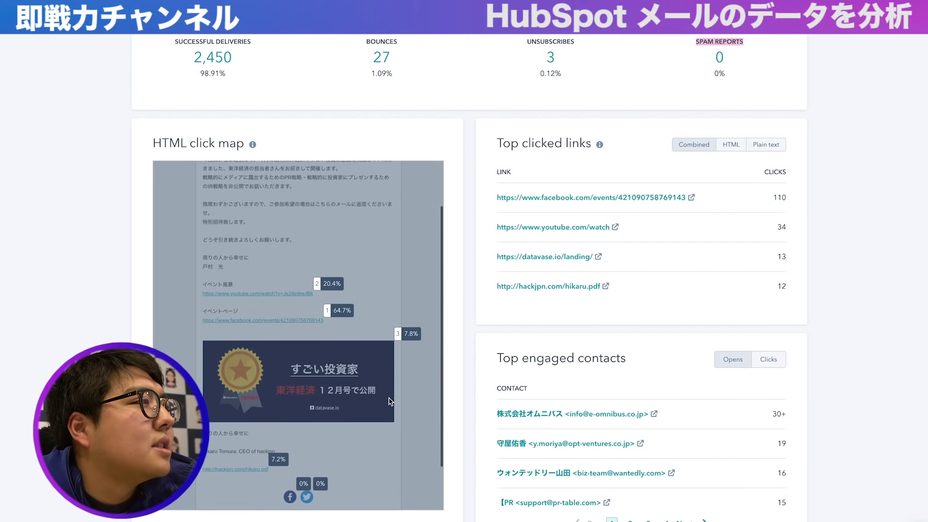
scroll(388, 400, down, 1)
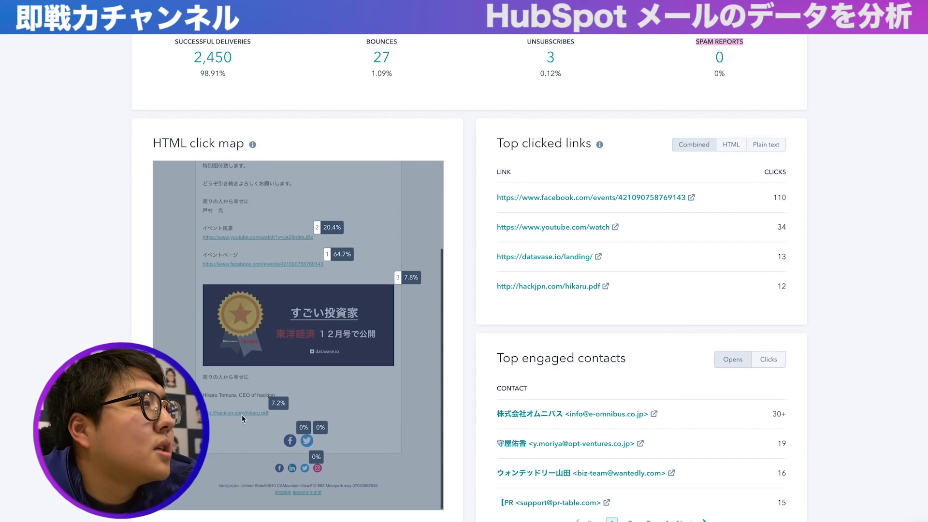
scroll(238, 415, up, 4)
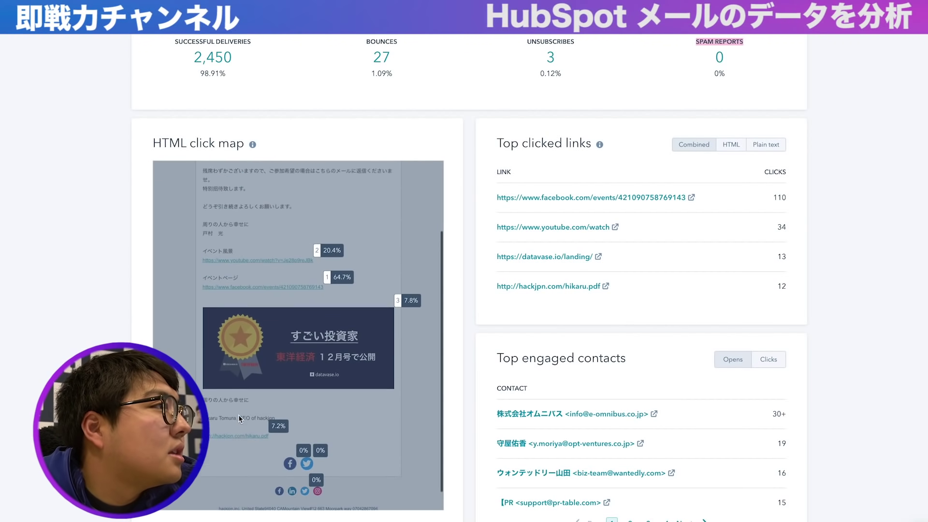
scroll(239, 418, down, 3)
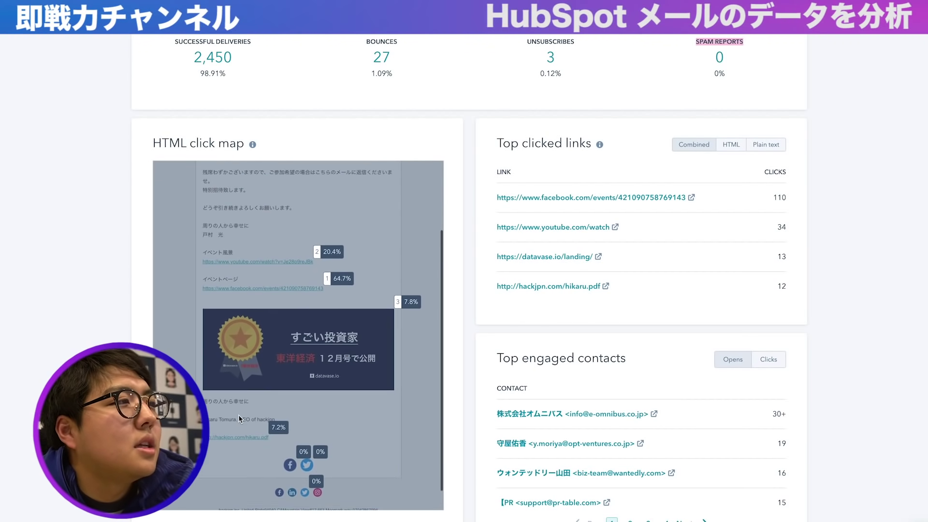
scroll(239, 419, up, 2)
scroll(239, 418, up, 2)
scroll(457, 418, up, 4)
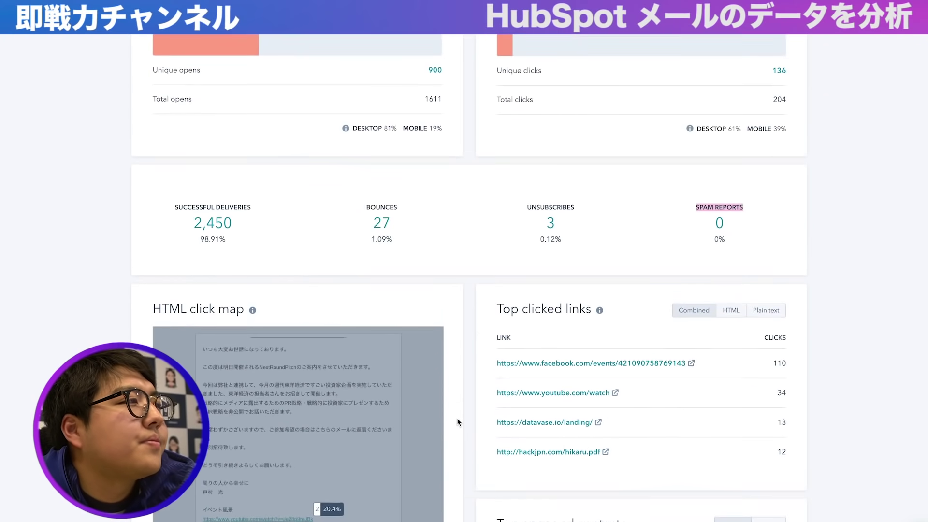
scroll(457, 418, up, 6)
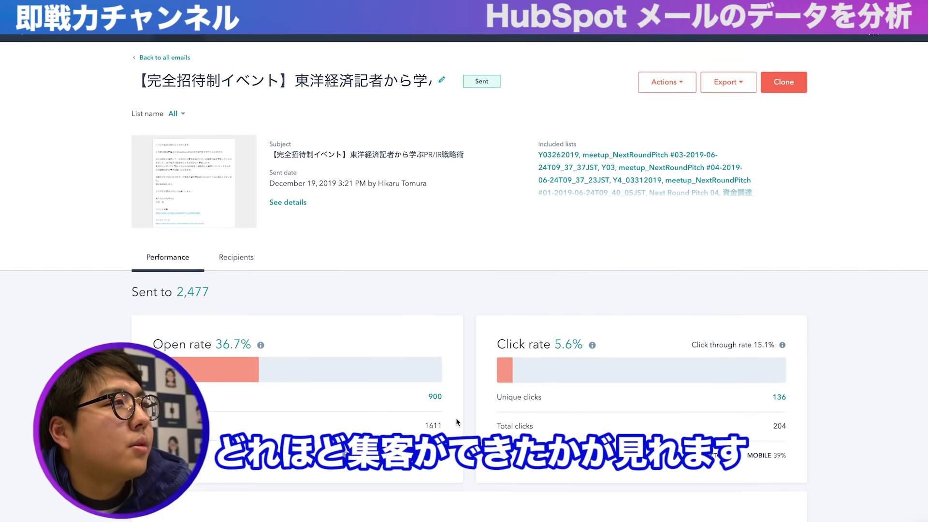